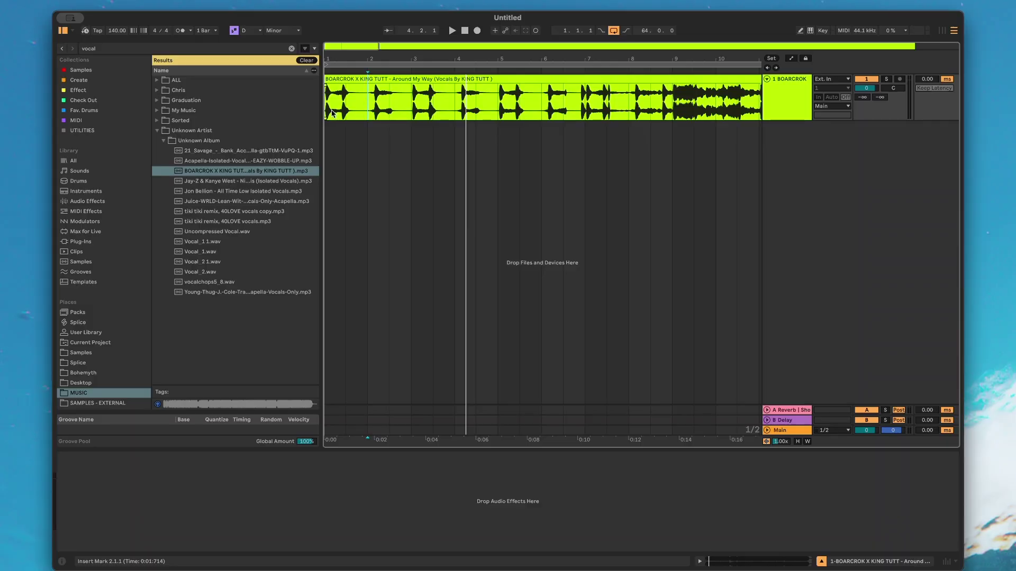
Step: Zoom out to fit bars 1–15, unfold the vocal track to full height, and select the vocal clip
{"action": "left_click", "coordinate": [335, 114]}
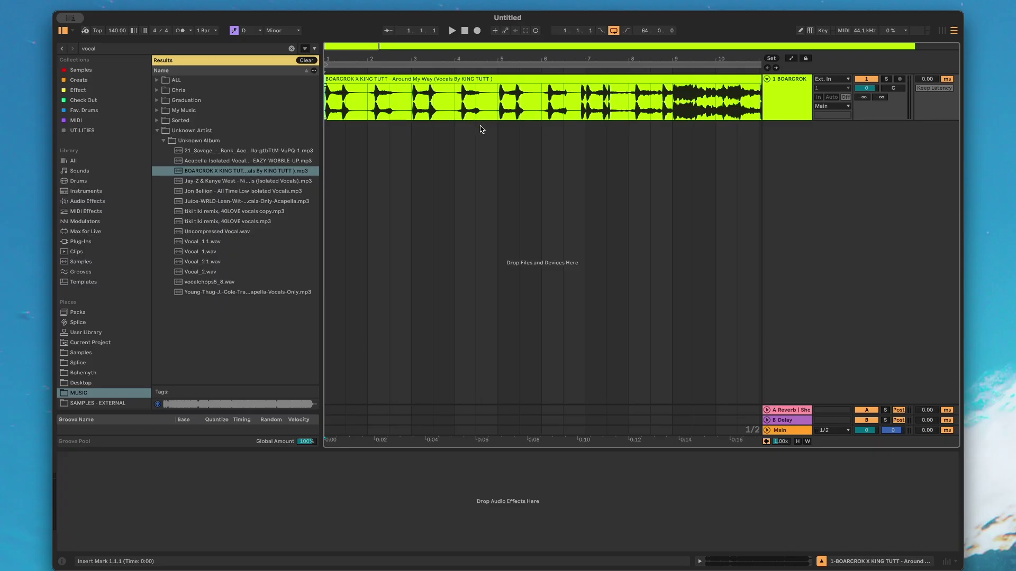
{"action": "scroll", "coordinate": [444, 109], "scroll_direction": "down", "scroll_amount": 3}
{"action": "key", "text": "u"}
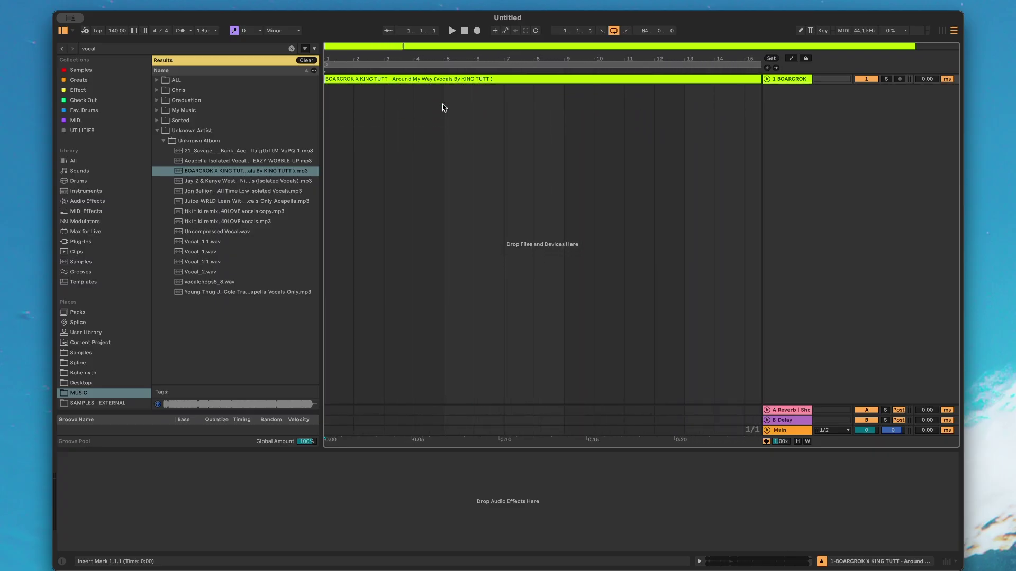
{"action": "key", "text": "u"}
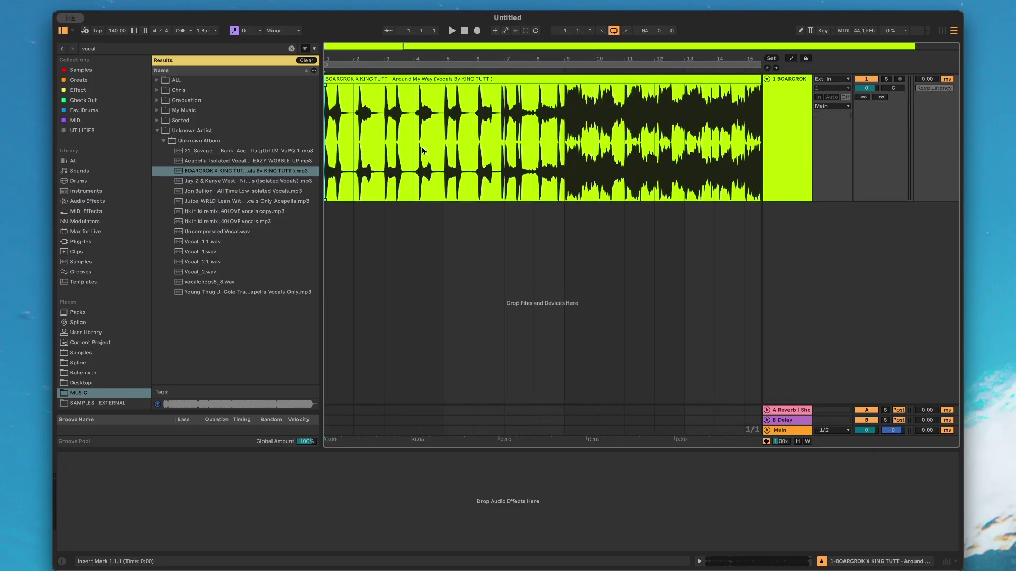
{"action": "left_click", "coordinate": [411, 80]}
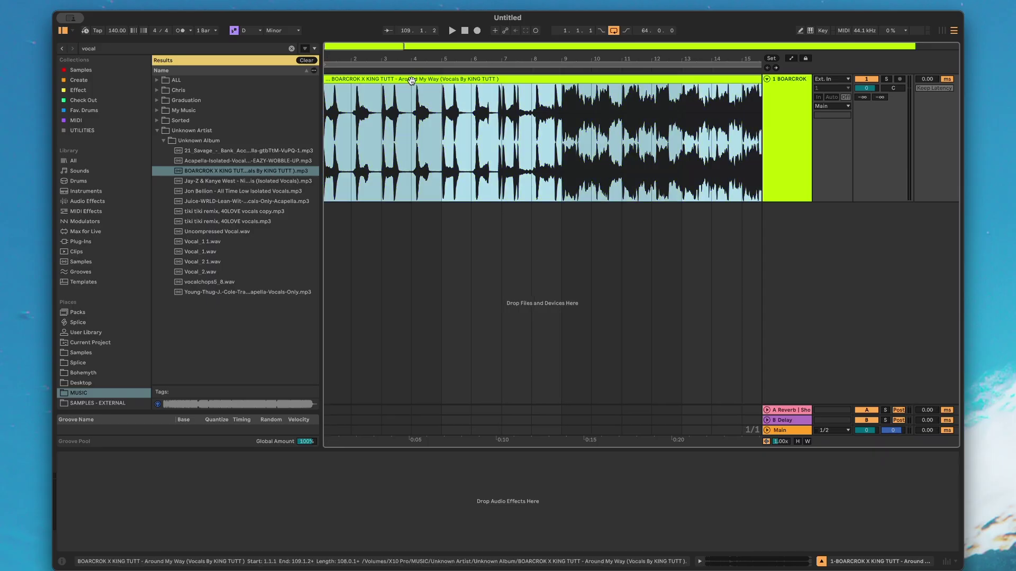
Step: Separate the vocal clip into all four stems with Separate stems to new Audio Tracks
{"action": "right_click", "coordinate": [412, 79]}
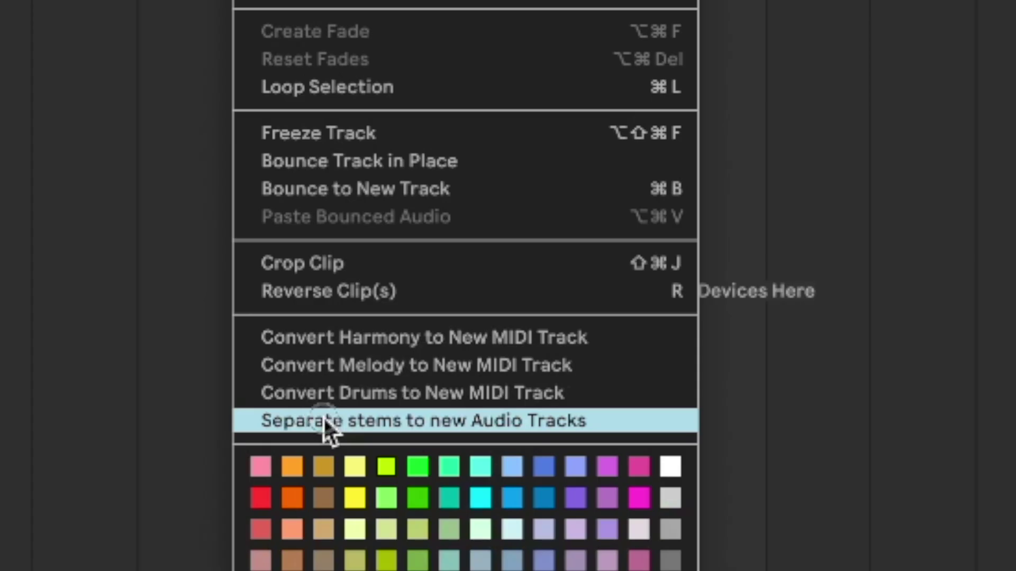
{"action": "left_click", "coordinate": [324, 421]}
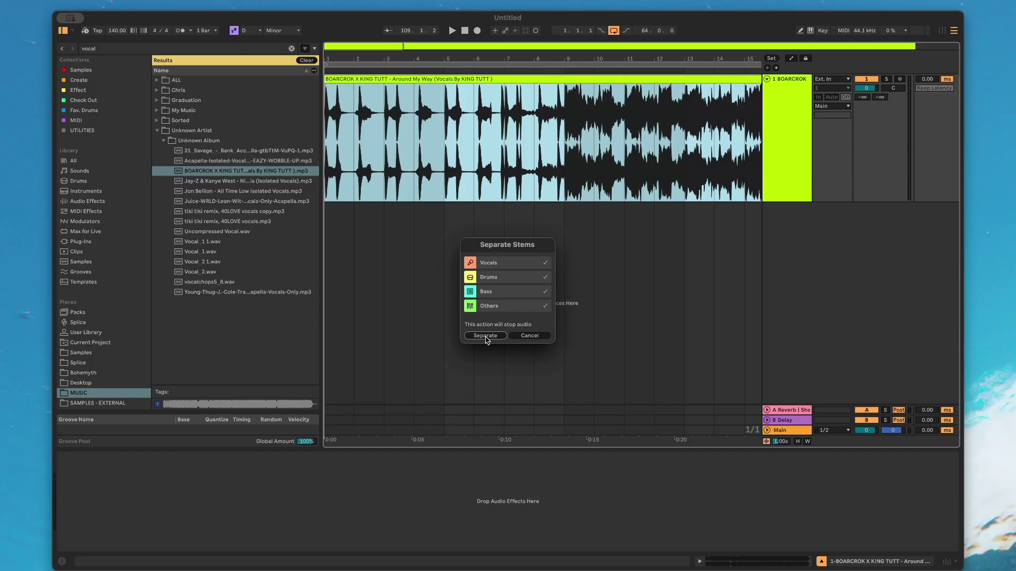
{"action": "left_click", "coordinate": [485, 336]}
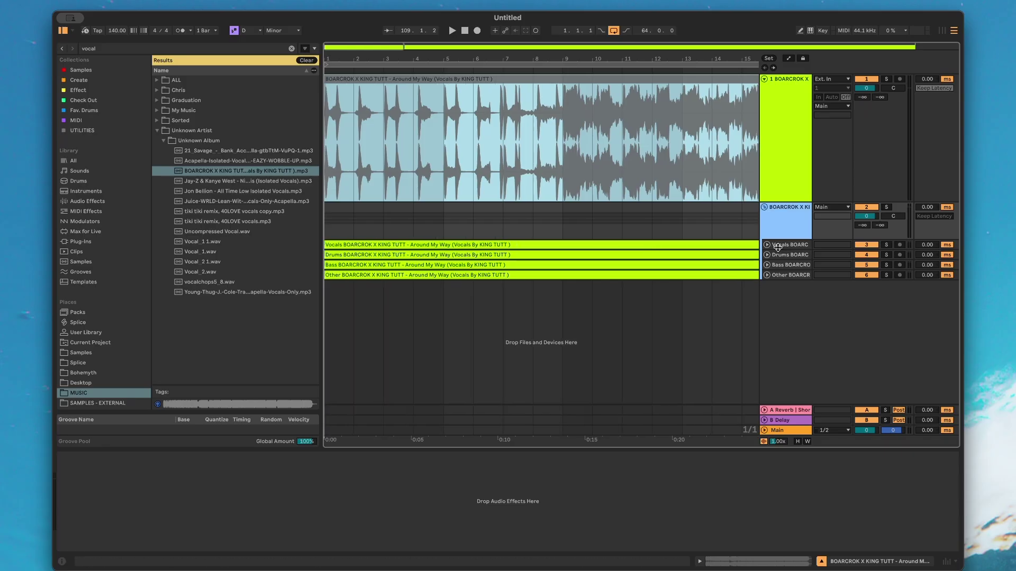
Step: Unfold the Vocals, Drums, Bass and Other stem tracks and set the insert point at bar 9
{"action": "left_click", "coordinate": [767, 245]}
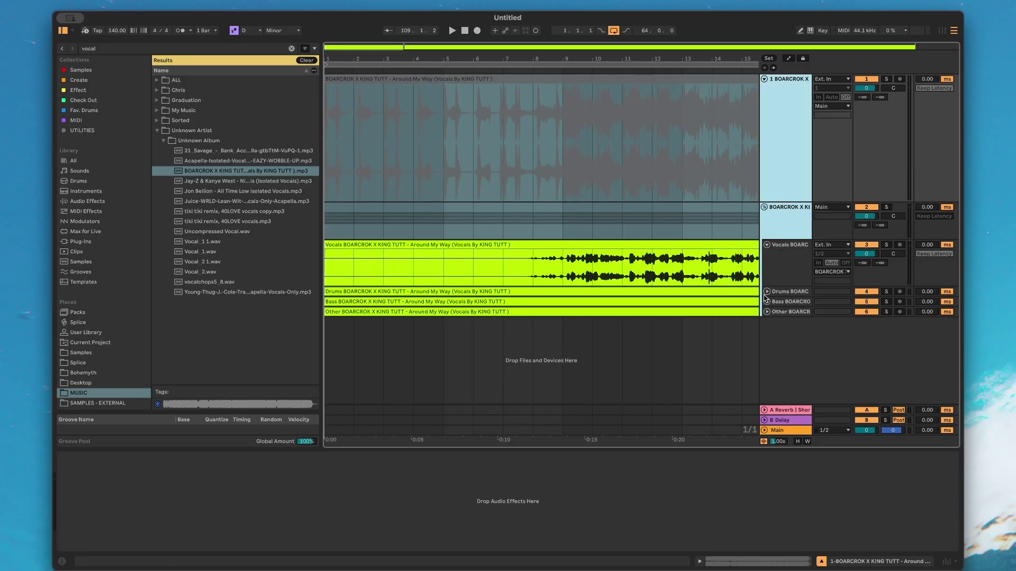
{"action": "left_click", "coordinate": [766, 291]}
{"action": "left_click", "coordinate": [767, 338]}
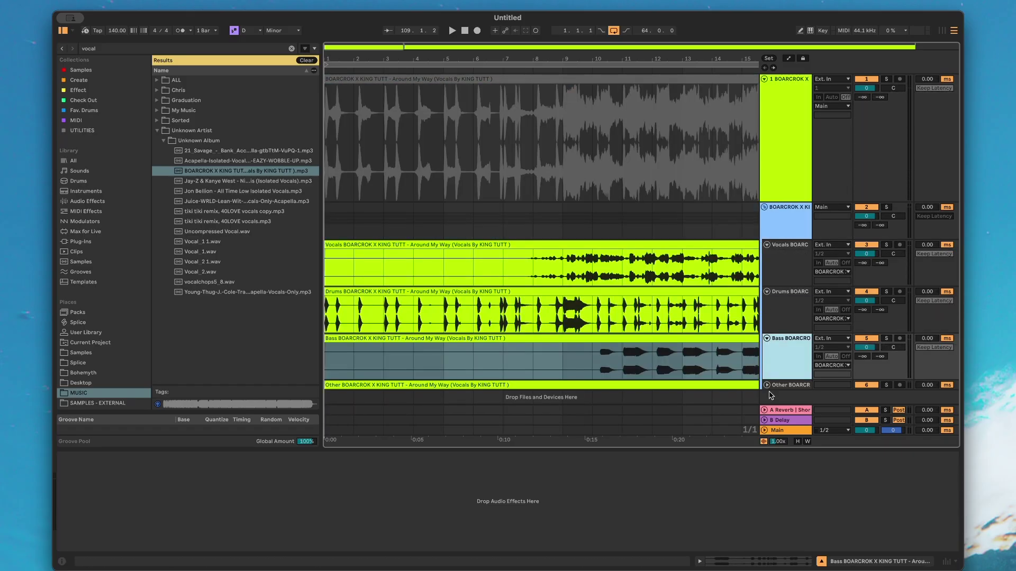
{"action": "left_click", "coordinate": [766, 385]}
{"action": "left_click", "coordinate": [547, 297]}
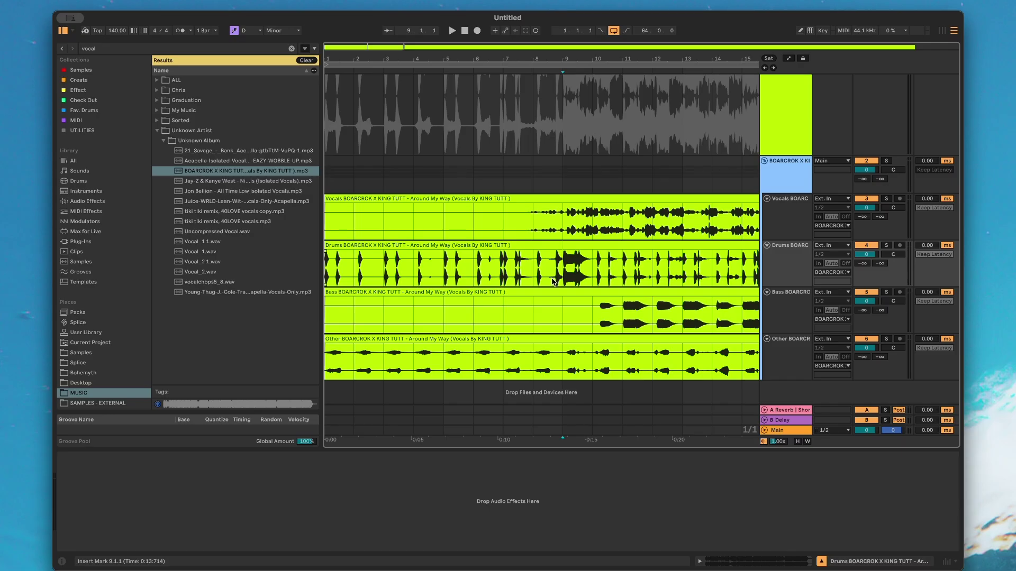
{"action": "scroll", "coordinate": [555, 280], "scroll_direction": "up", "scroll_amount": 1}
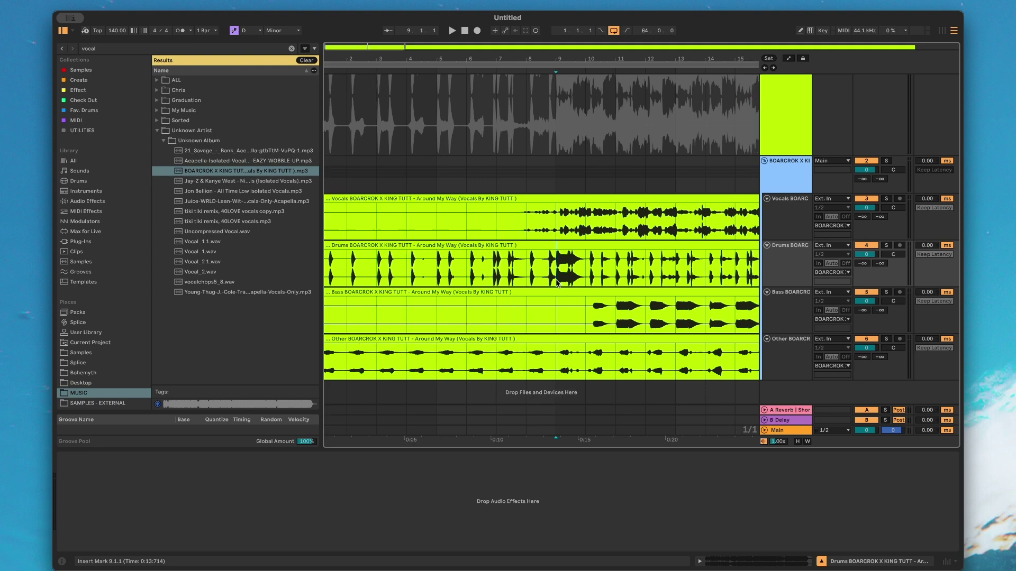
{"action": "scroll", "coordinate": [558, 279], "scroll_direction": "down", "scroll_amount": 1}
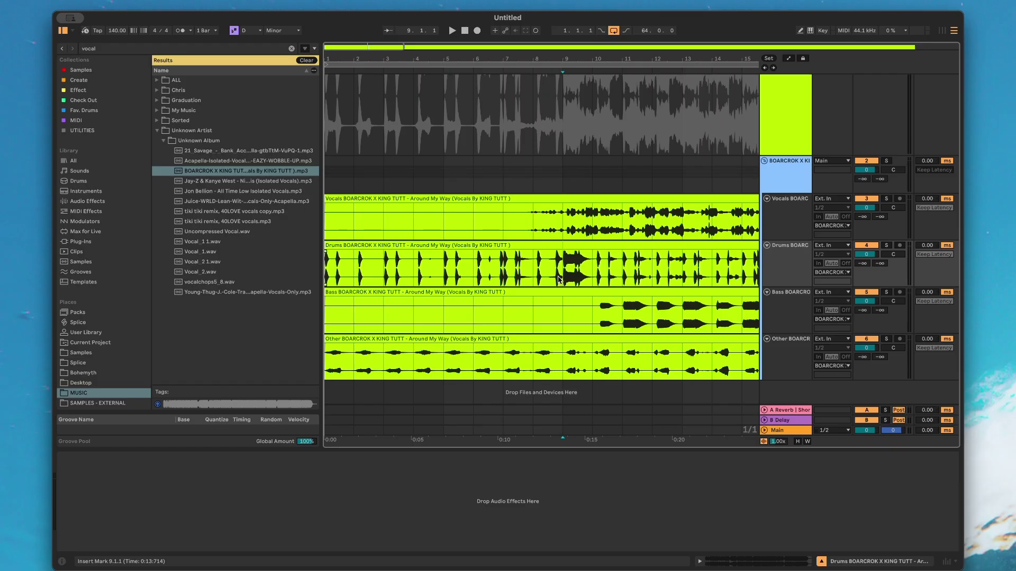
{"action": "scroll", "coordinate": [557, 279], "scroll_direction": "up", "scroll_amount": 3}
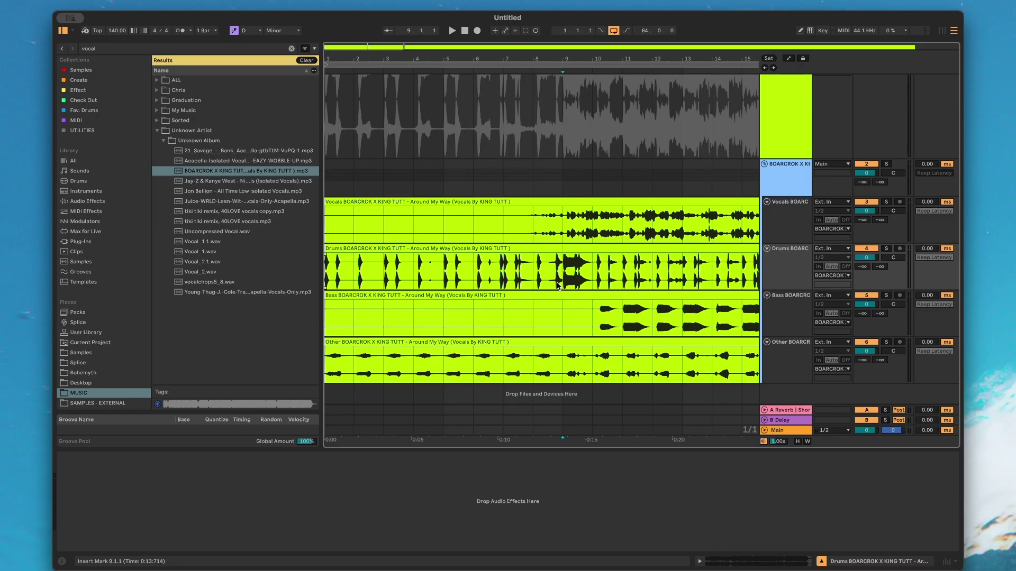
Step: Audition the Vocals, Drums and Bass stems solo in turn, playing from bar 9
{"action": "left_click", "coordinate": [620, 235]}
{"action": "left_click", "coordinate": [564, 233]}
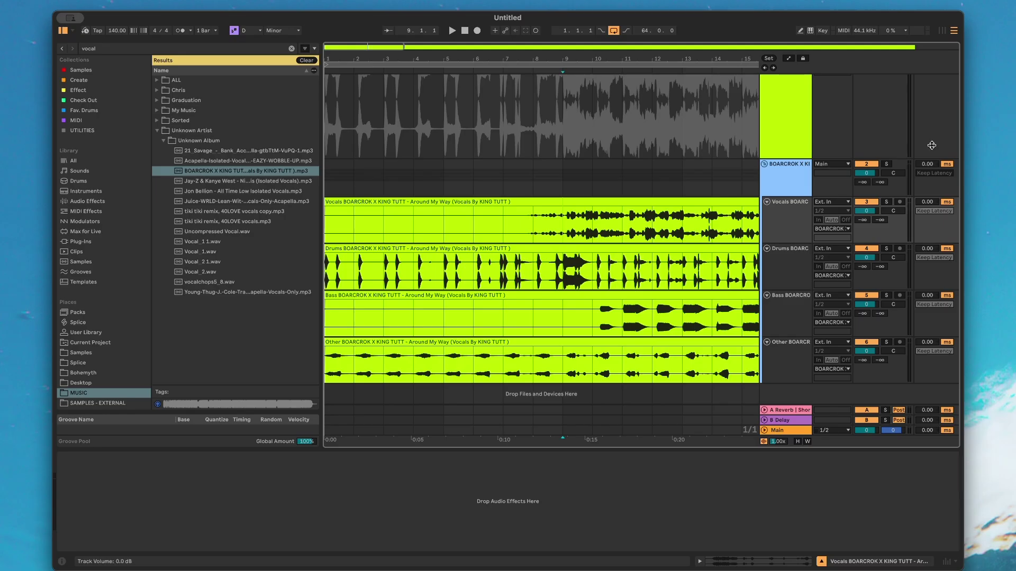
{"action": "left_click", "coordinate": [887, 202]}
{"action": "key", "text": "space"}
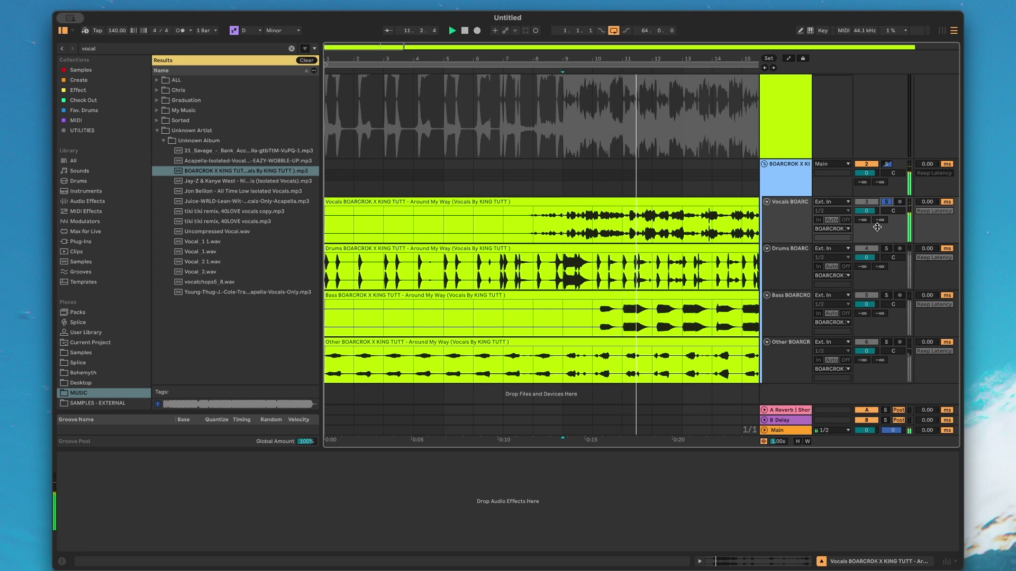
{"action": "left_click", "coordinate": [885, 249]}
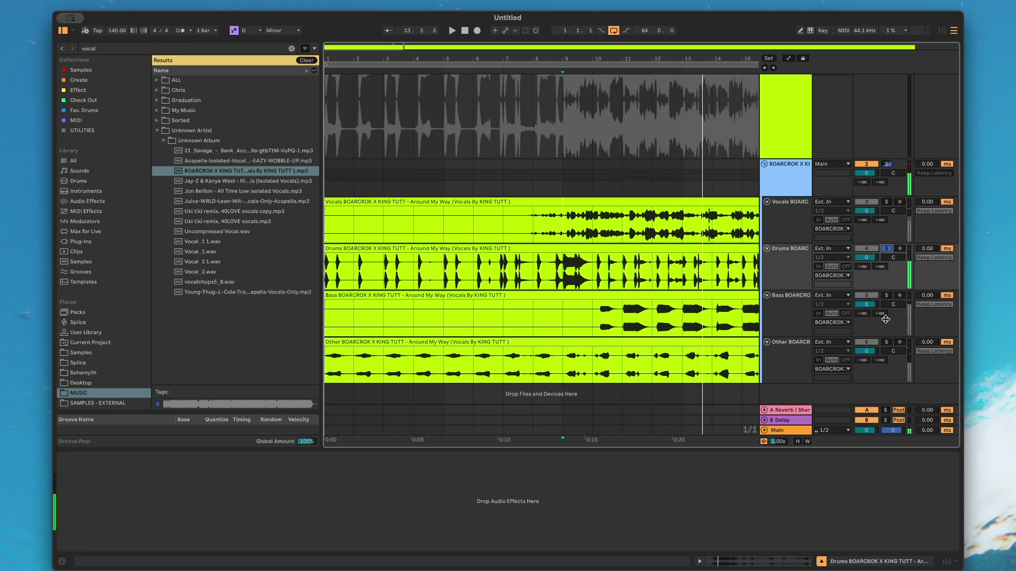
{"action": "left_click", "coordinate": [888, 299]}
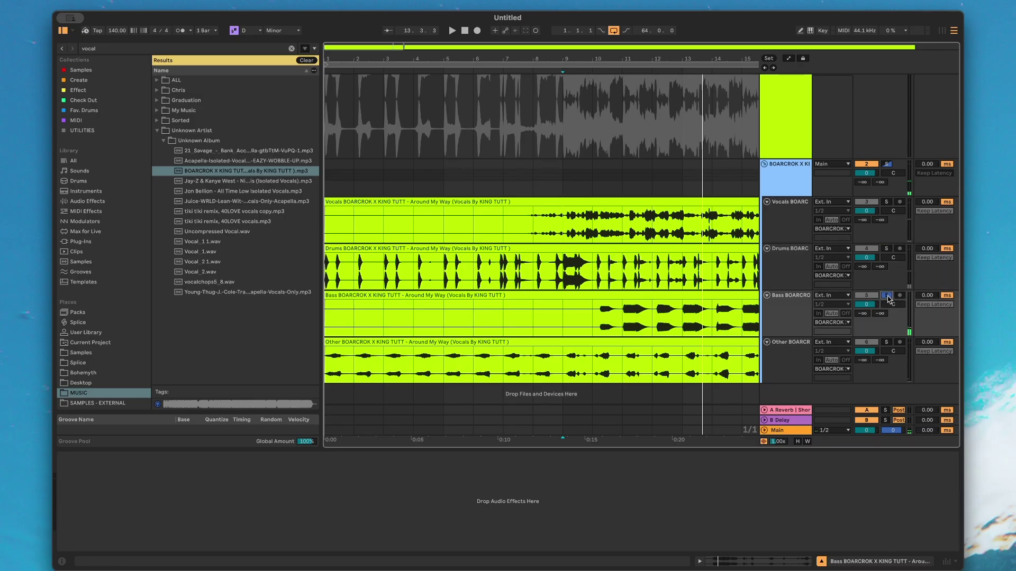
{"action": "left_click", "coordinate": [654, 335]}
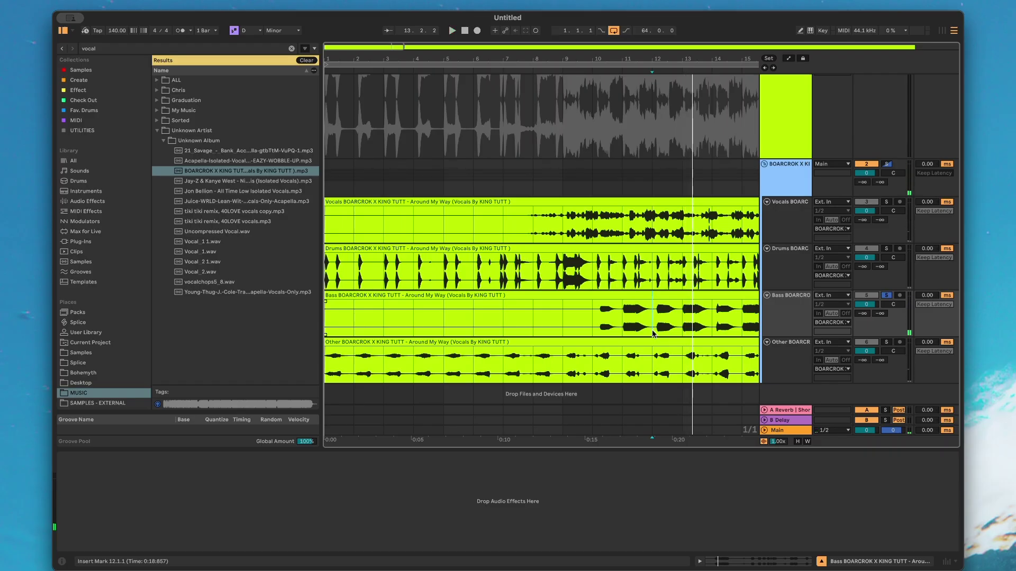
{"action": "key", "text": "space"}
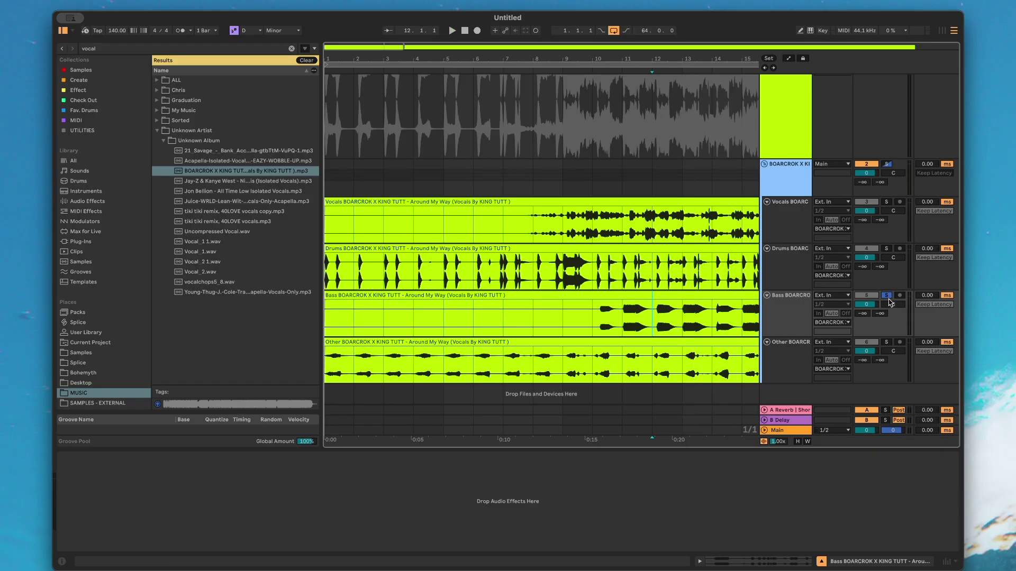
Step: Solo the Other stem and play it back, scrolling out across the song
{"action": "left_click", "coordinate": [887, 342]}
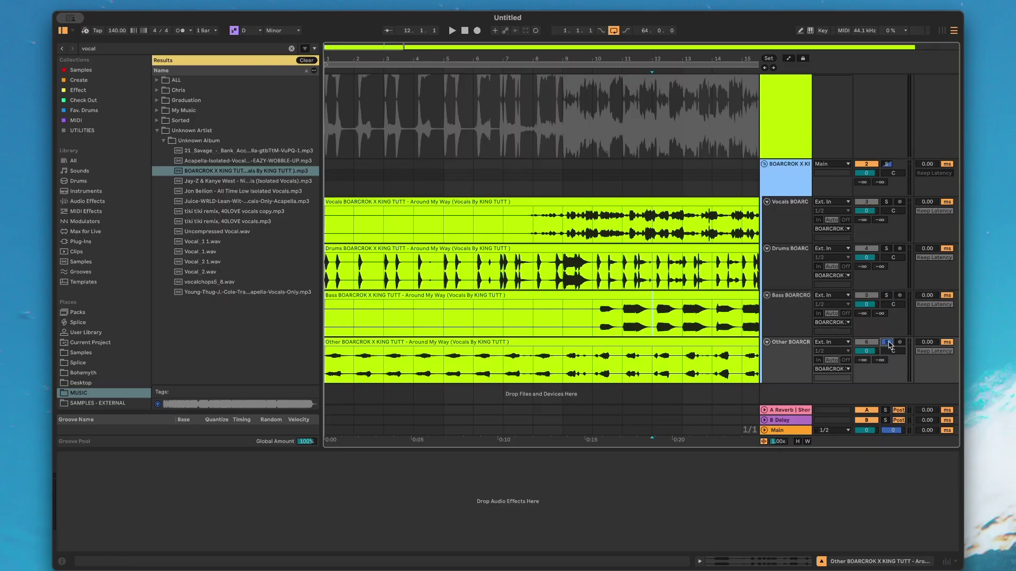
{"action": "key", "text": "space"}
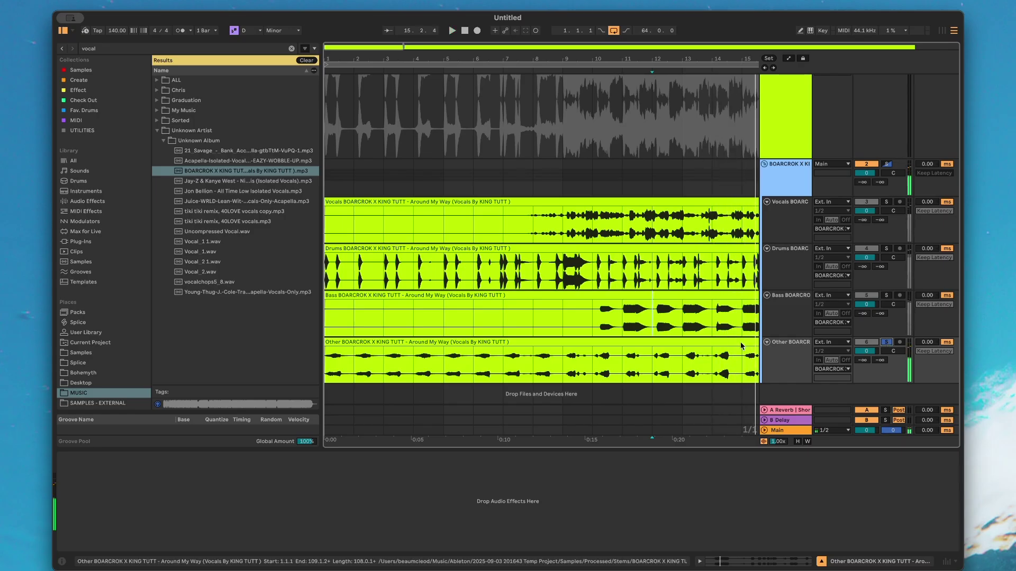
{"action": "scroll", "coordinate": [628, 344], "scroll_direction": "right", "scroll_amount": 10}
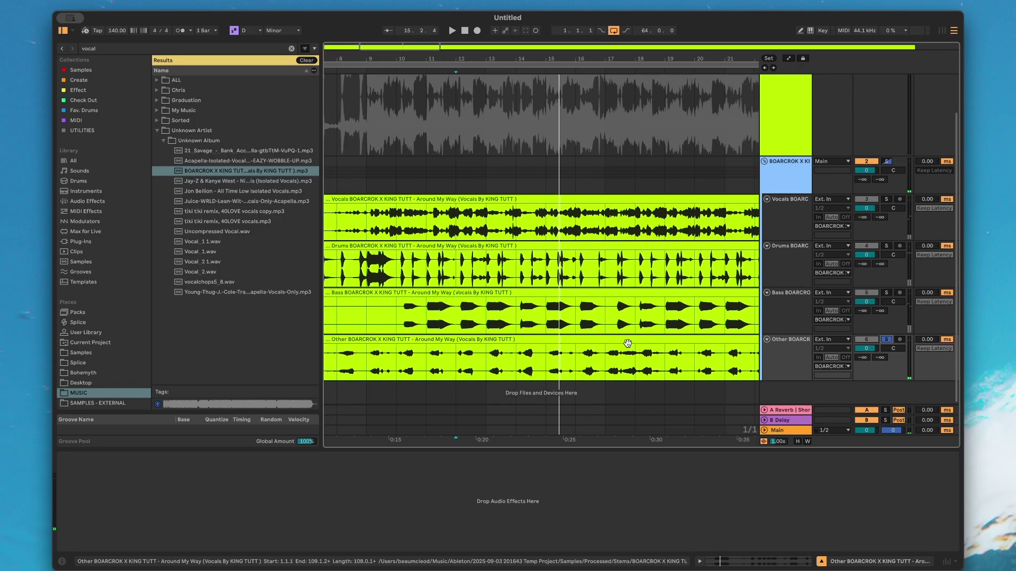
{"action": "scroll", "coordinate": [628, 343], "scroll_direction": "right", "scroll_amount": 1}
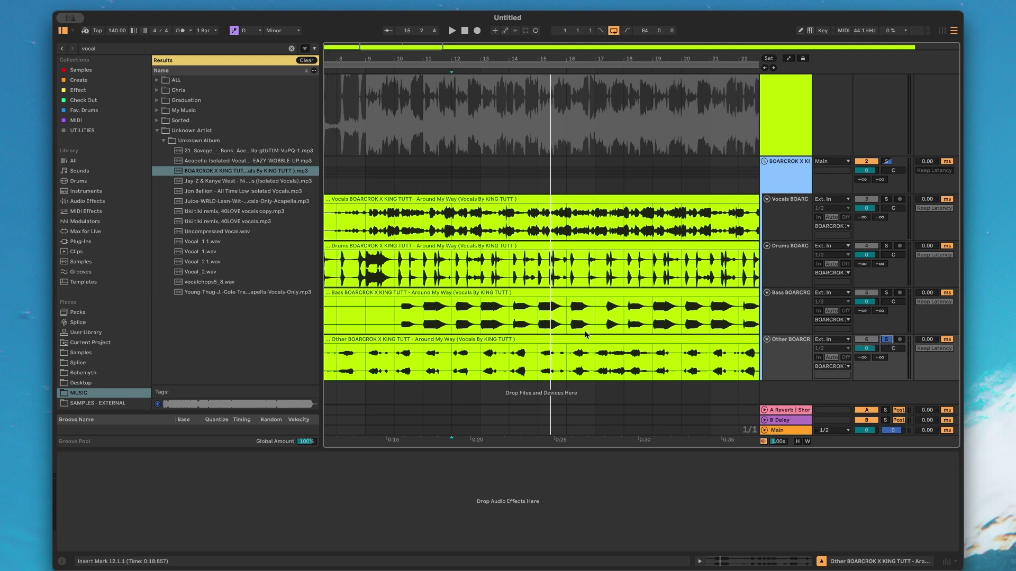
{"action": "scroll", "coordinate": [585, 331], "scroll_direction": "down", "scroll_amount": 5}
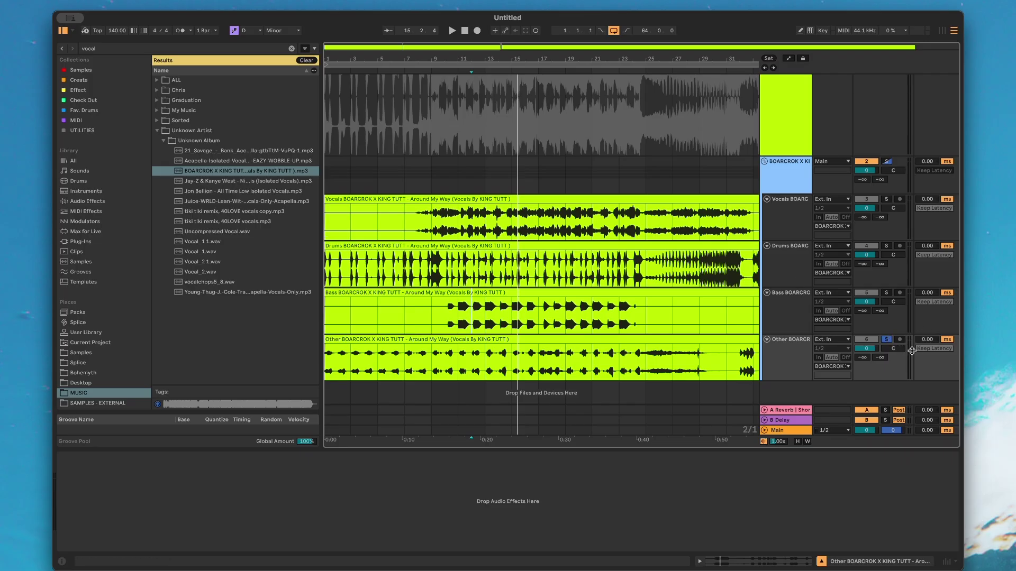
Step: Unsolo Other, select all four stem tracks, and Bounce Group in Place into one audio track
{"action": "left_click", "coordinate": [886, 339]}
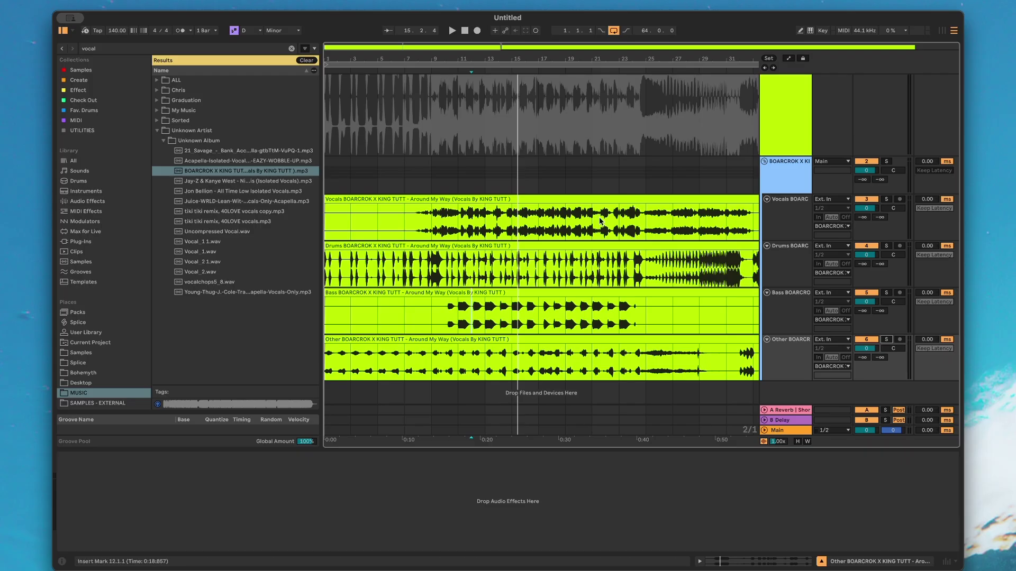
{"action": "left_click", "coordinate": [782, 217]}
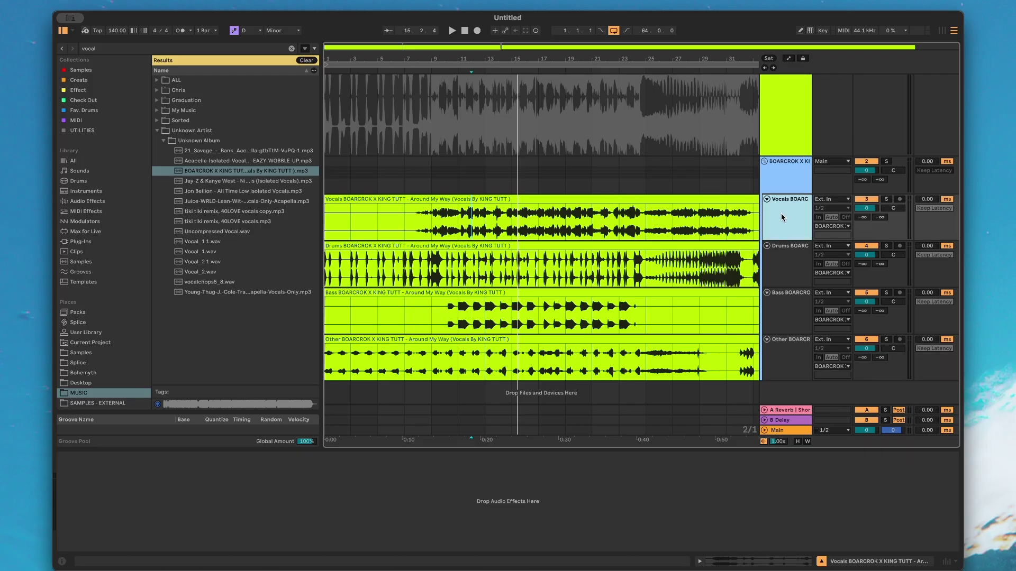
{"action": "key", "text": "shift+Down"}
{"action": "key", "text": "shift+Down"}
{"action": "key", "text": "shift+Down"}
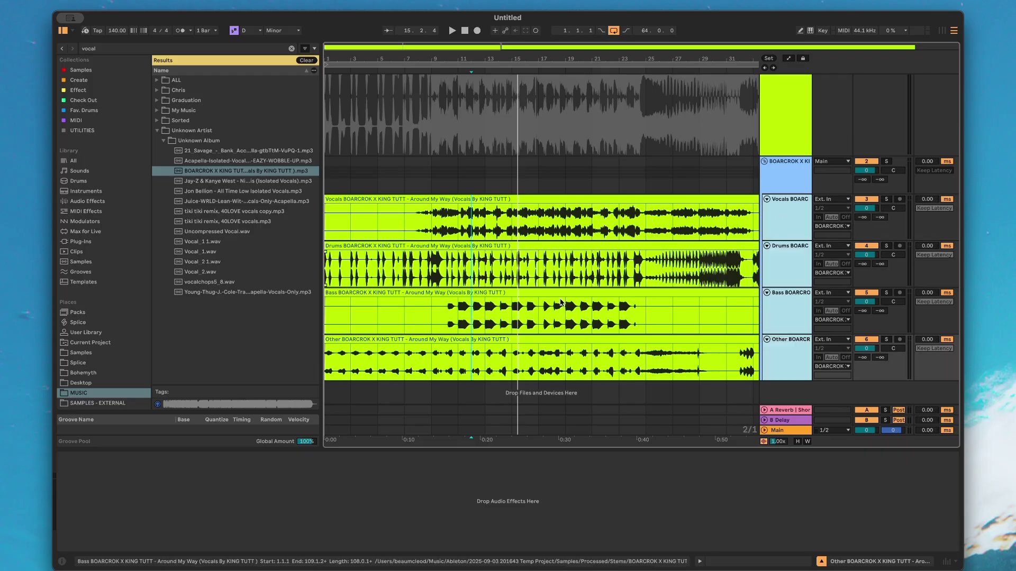
{"action": "right_click", "coordinate": [774, 174]}
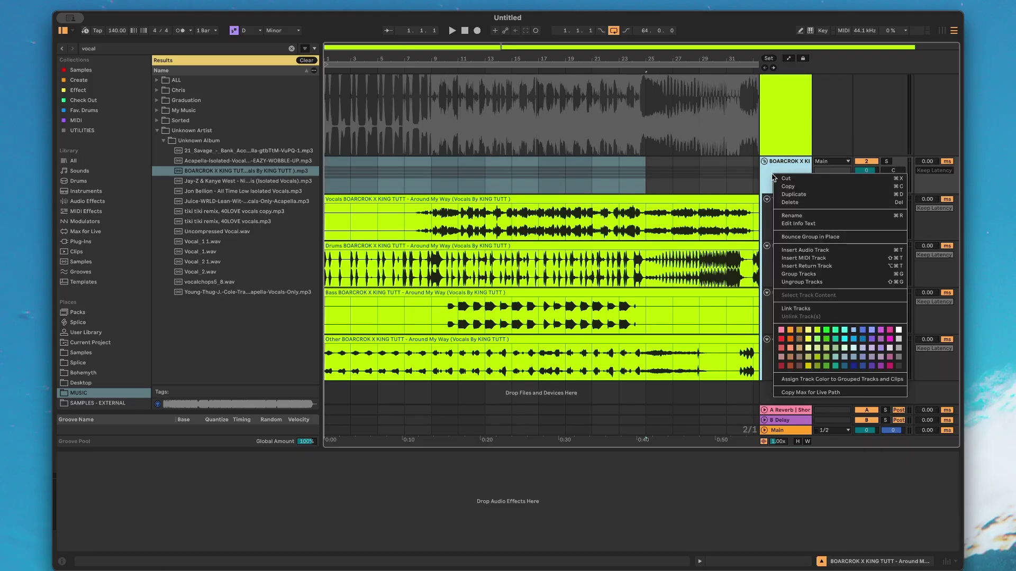
{"action": "left_click", "coordinate": [797, 237]}
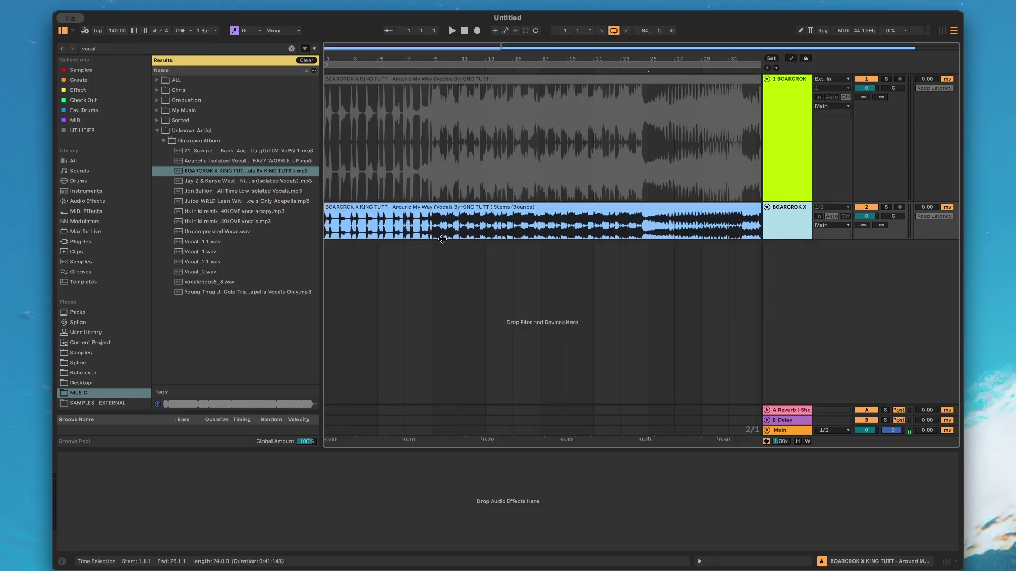
Step: Solo the bounced stems track, play it from bar 7, then unsolo it
{"action": "left_click", "coordinate": [887, 207]}
{"action": "left_click", "coordinate": [406, 225]}
{"action": "key", "text": "space"}
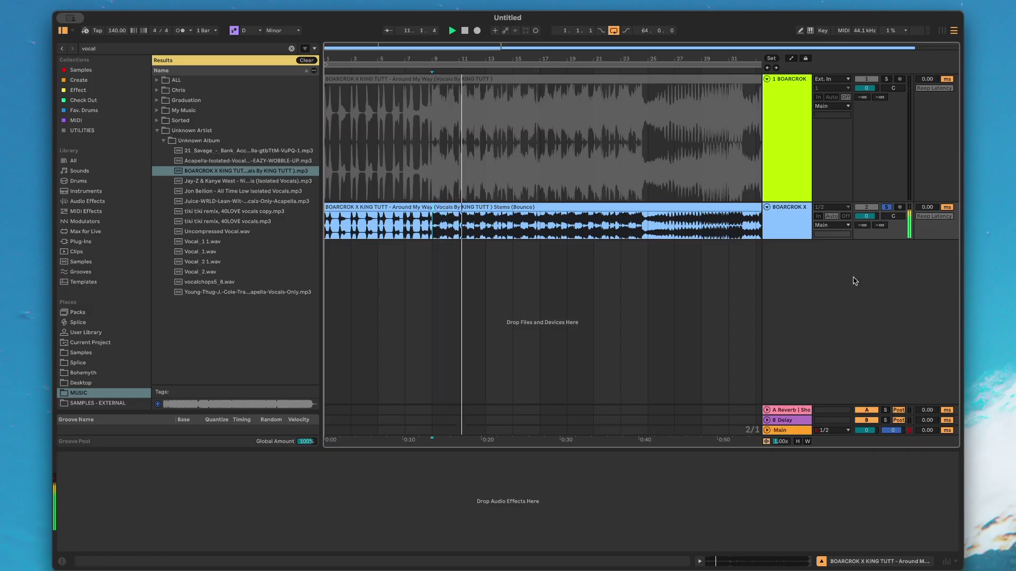
{"action": "left_click", "coordinate": [886, 207]}
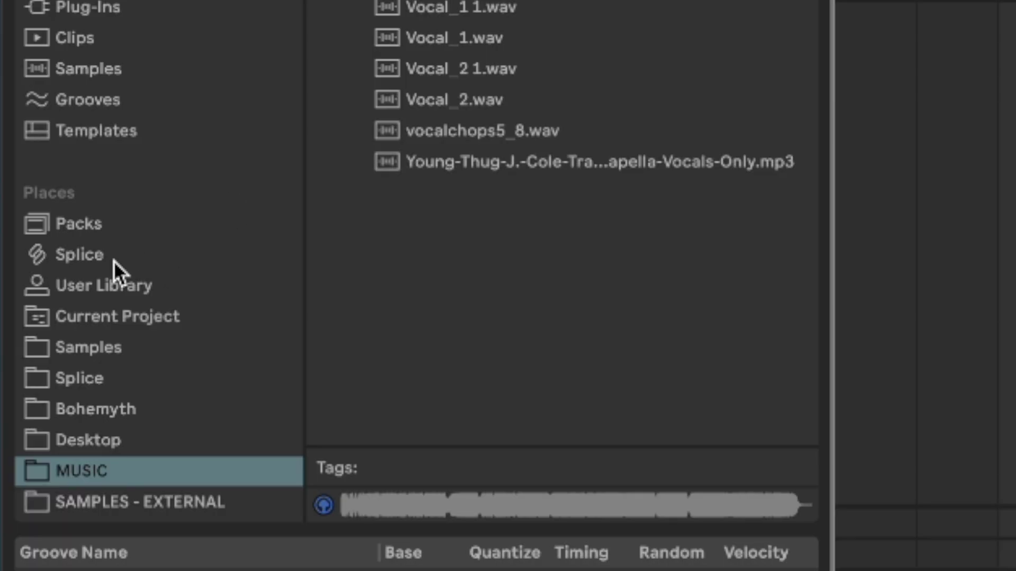
Step: Open Splice, step through its introduction to Curated for Live, widen the browser, and select the bounced track
{"action": "left_click", "coordinate": [97, 261]}
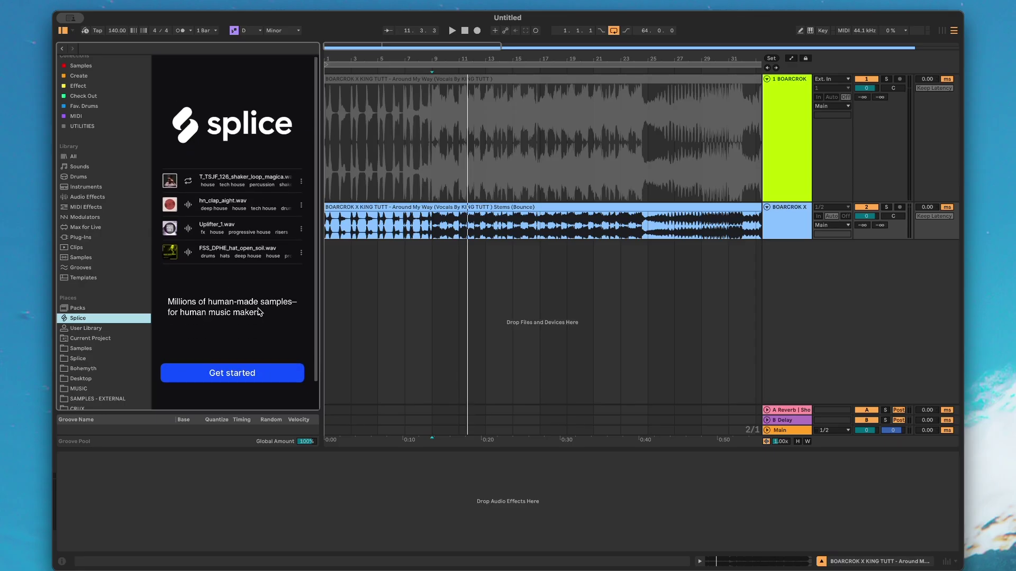
{"action": "left_click", "coordinate": [223, 373]}
{"action": "left_click", "coordinate": [234, 376]}
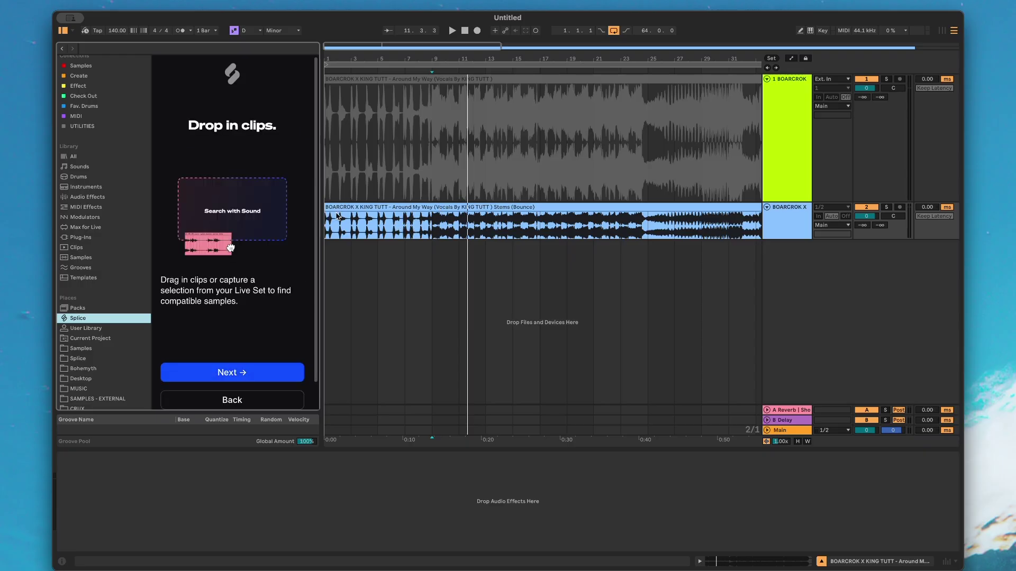
{"action": "left_click", "coordinate": [245, 374]}
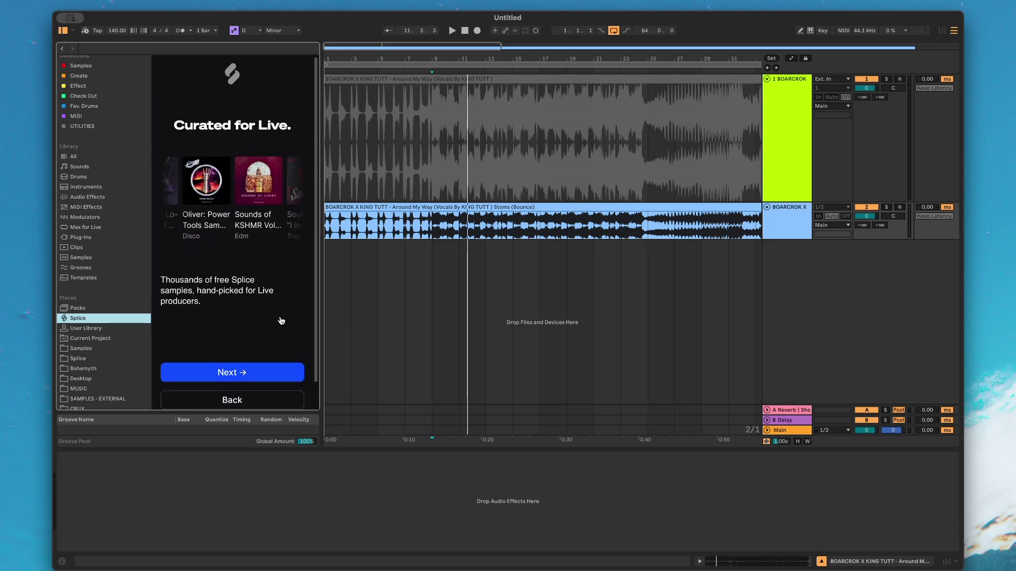
{"action": "left_click_drag", "start_coordinate": [320, 297], "coordinate": [408, 263]}
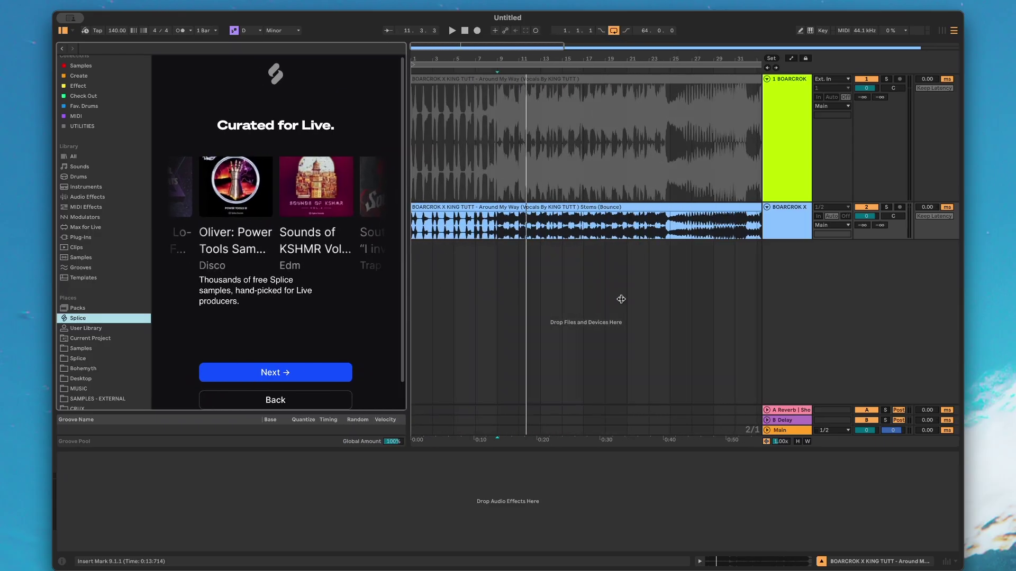
{"action": "left_click", "coordinate": [776, 233]}
Step: Search the browser for 'compr' and load Compressor onto the bounced stems track
{"action": "left_click", "coordinate": [258, 539]}
{"action": "key", "text": "super+f"}
{"action": "type", "text": "compr"}
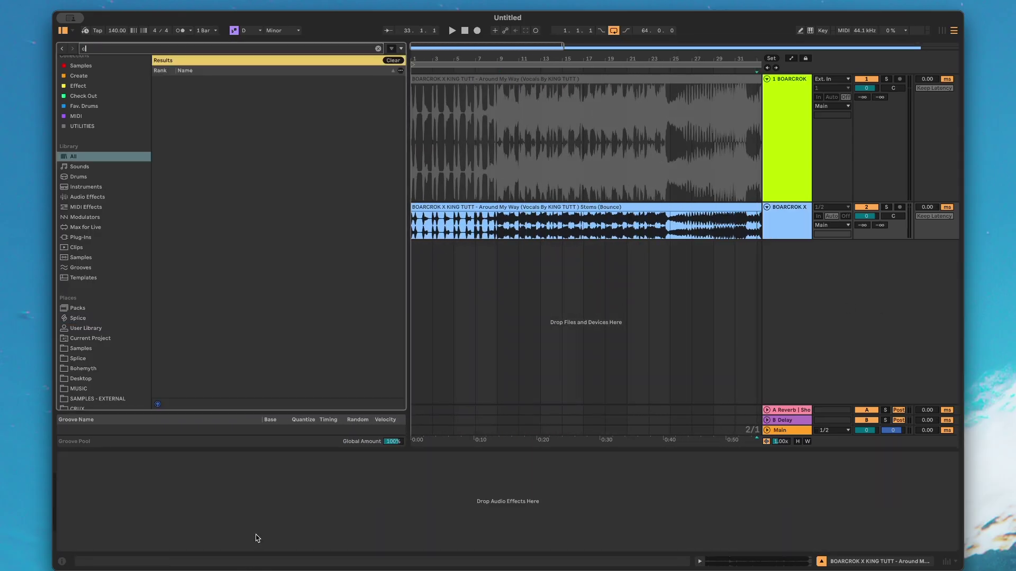
{"action": "double_click", "coordinate": [221, 79]}
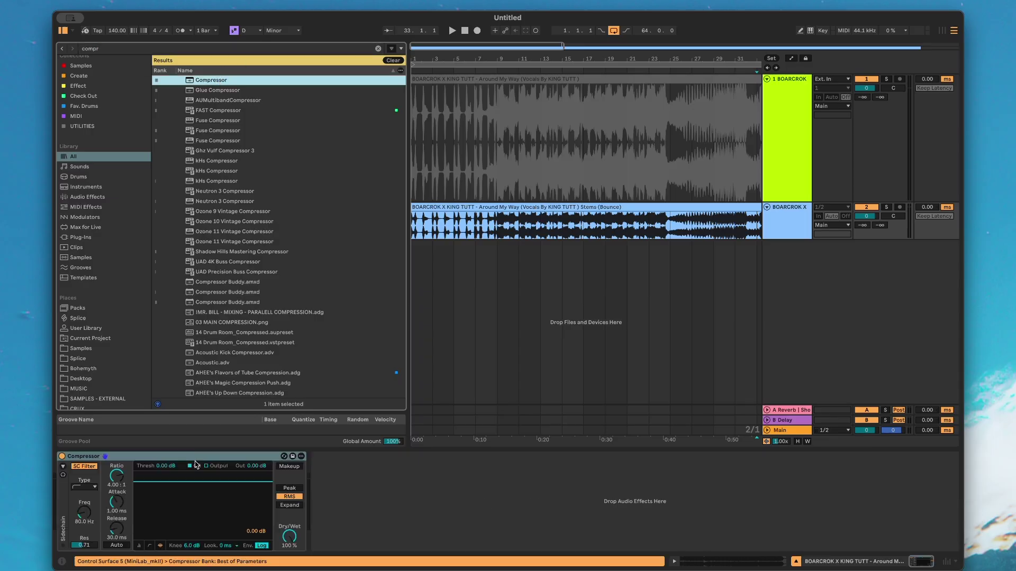
Step: Duplicate the Reverb device and switch the first Reverb to compare state B
{"action": "right_click", "coordinate": [117, 480]}
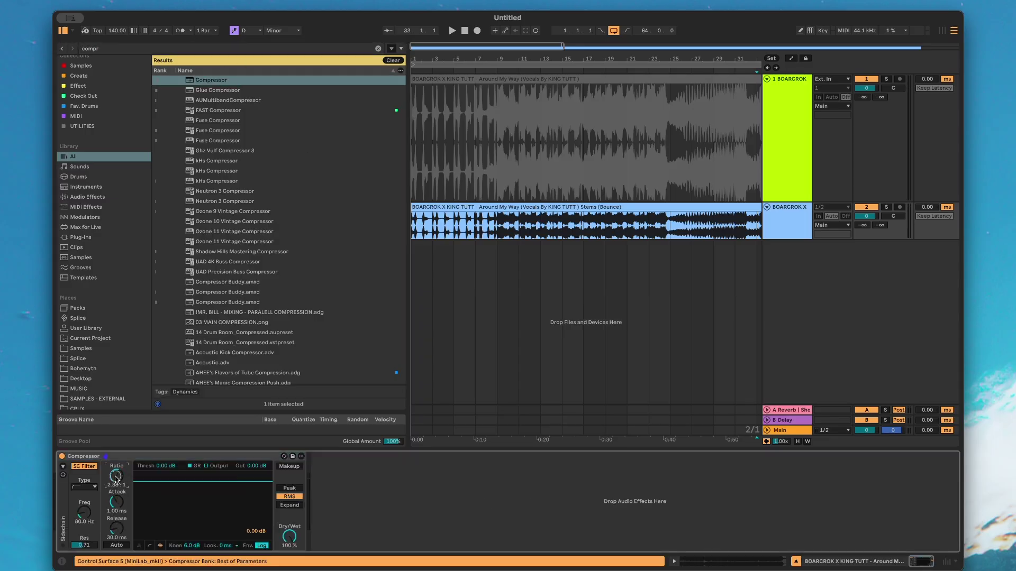
{"action": "right_click", "coordinate": [263, 455]}
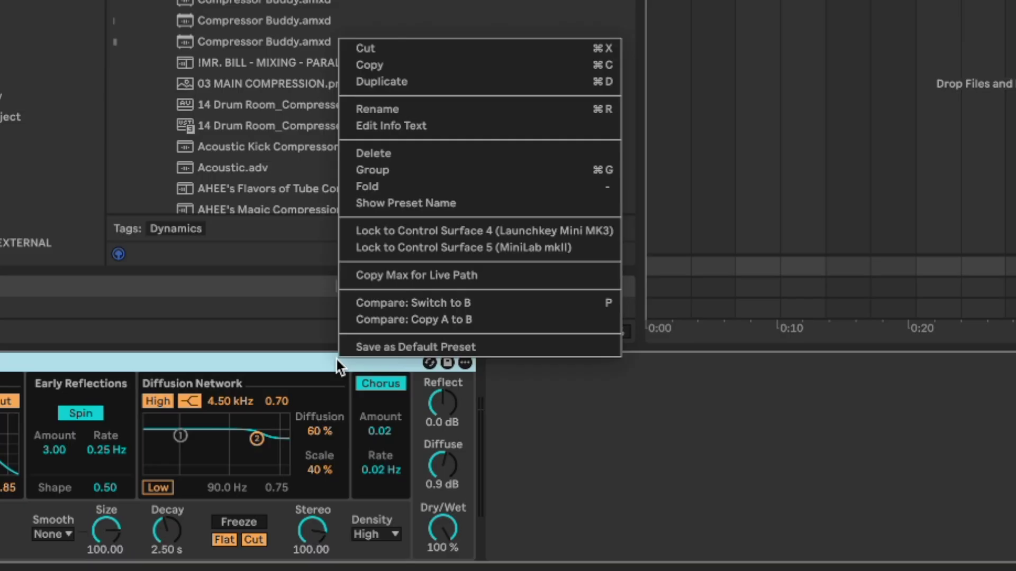
{"action": "key", "text": "Escape"}
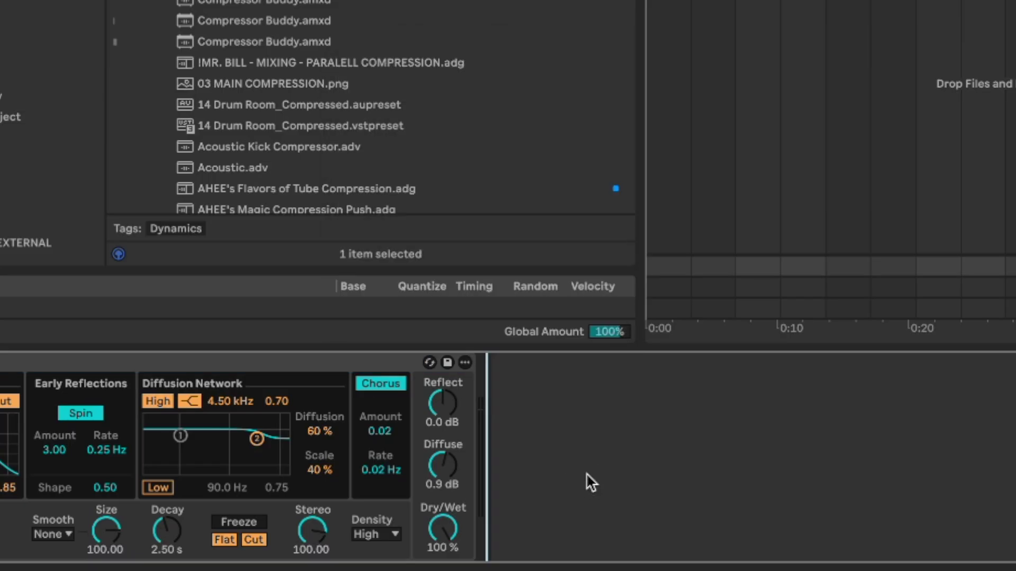
{"action": "key", "text": "super+d"}
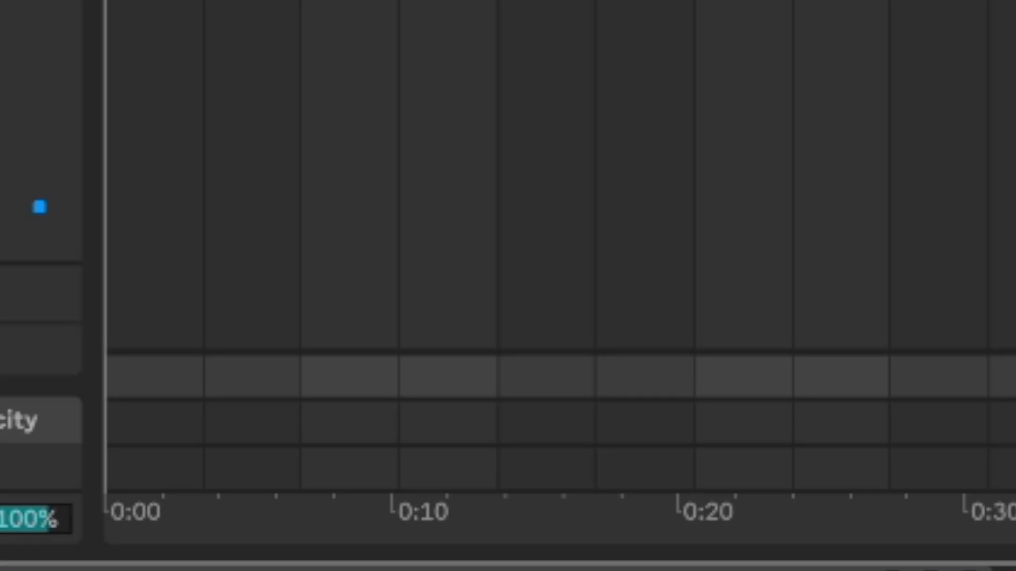
{"action": "right_click", "coordinate": [290, 562]}
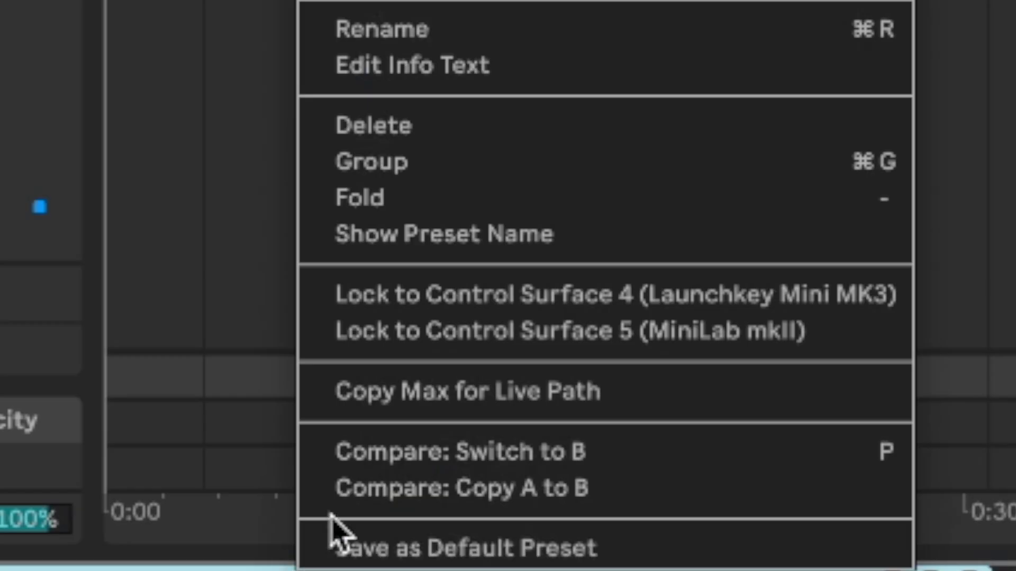
{"action": "left_click", "coordinate": [386, 487]}
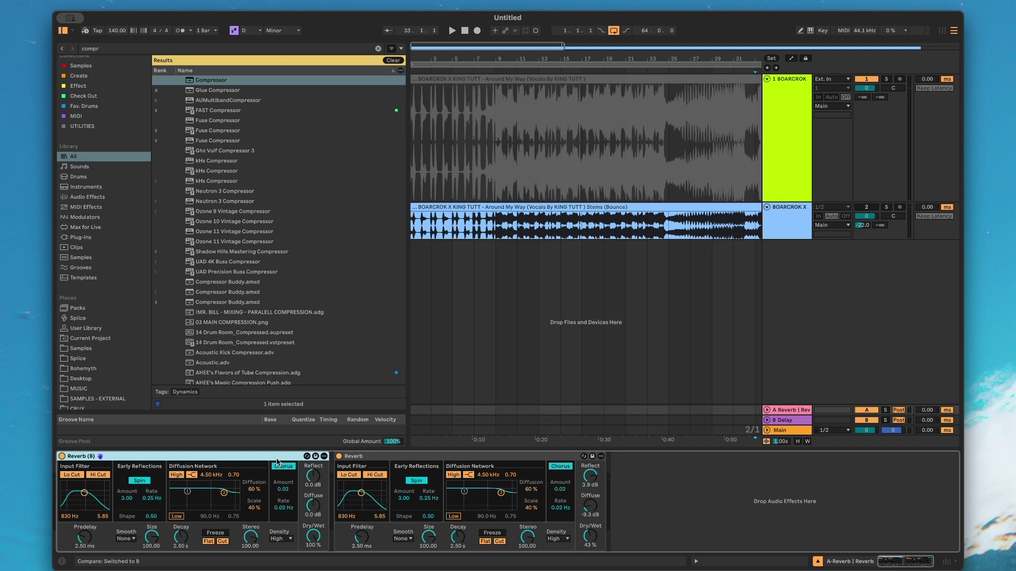
{"action": "key", "text": "p"}
{"action": "key", "text": "p"}
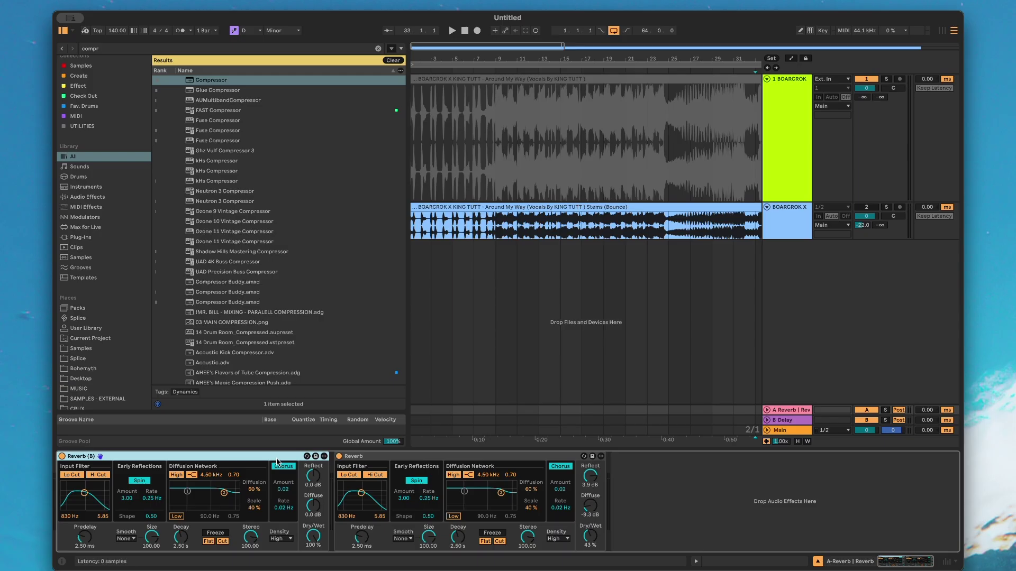